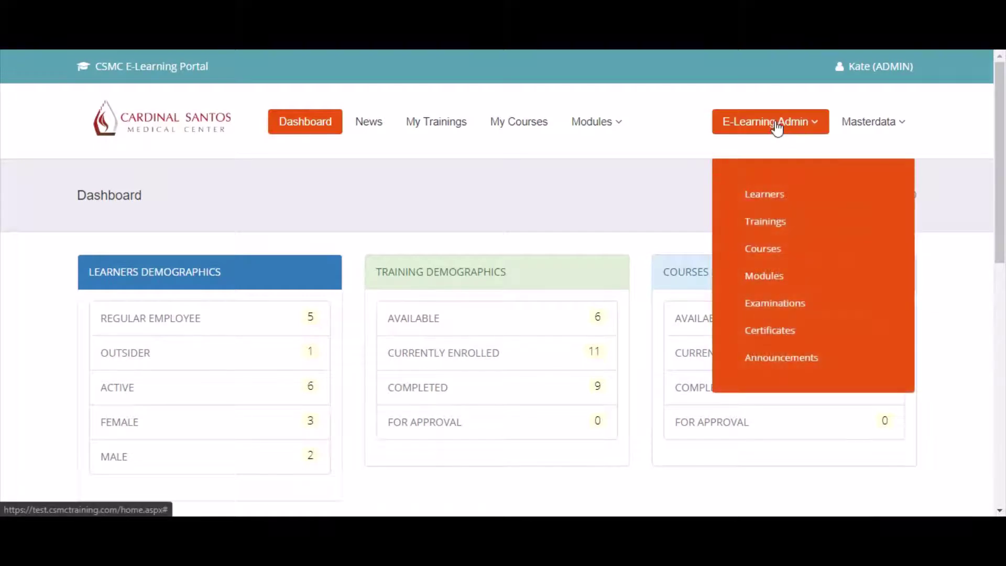
- Go to the admin Announcements list with its two existing announcements
left_click(781, 360)
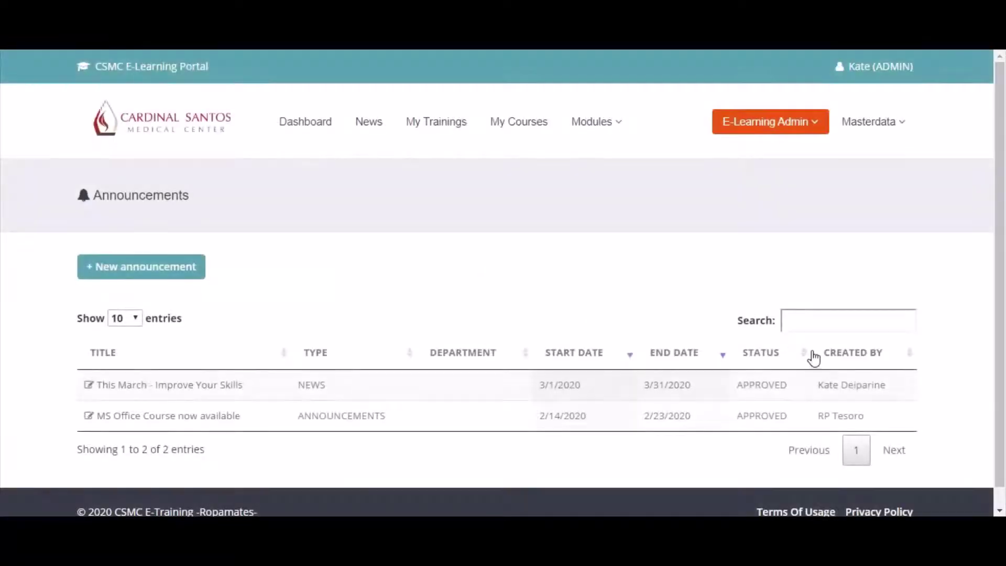
scroll(1003, 294, "down", 1)
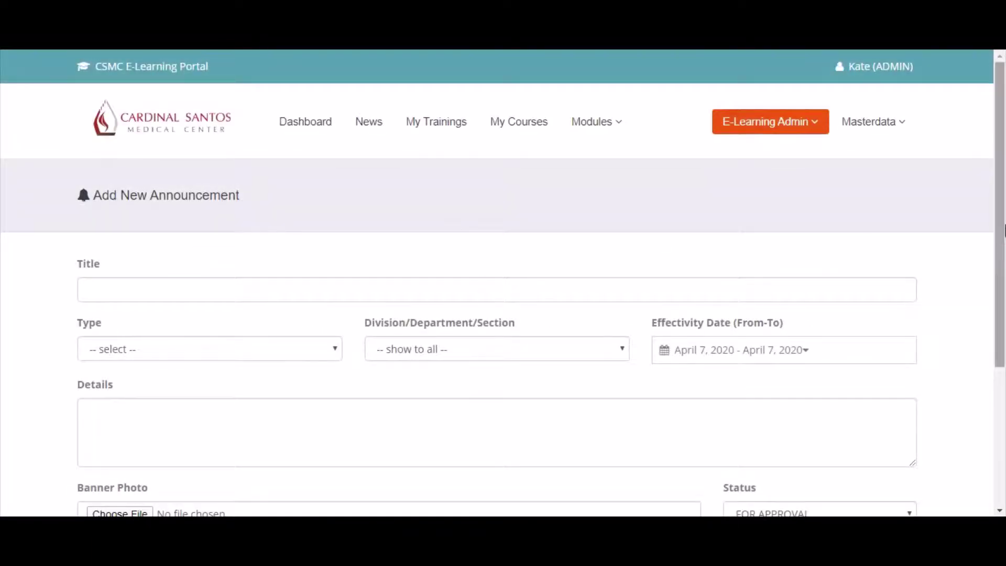
left_click_drag(1004, 216, 1004, 264)
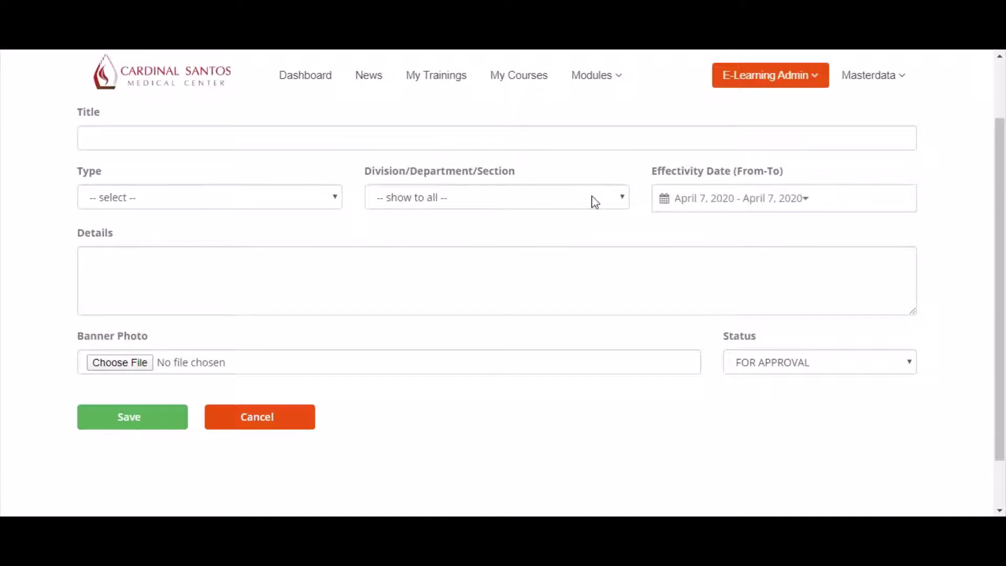
- Review the Department and Status choices, keeping show to all and FOR APPROVAL
left_click(604, 202)
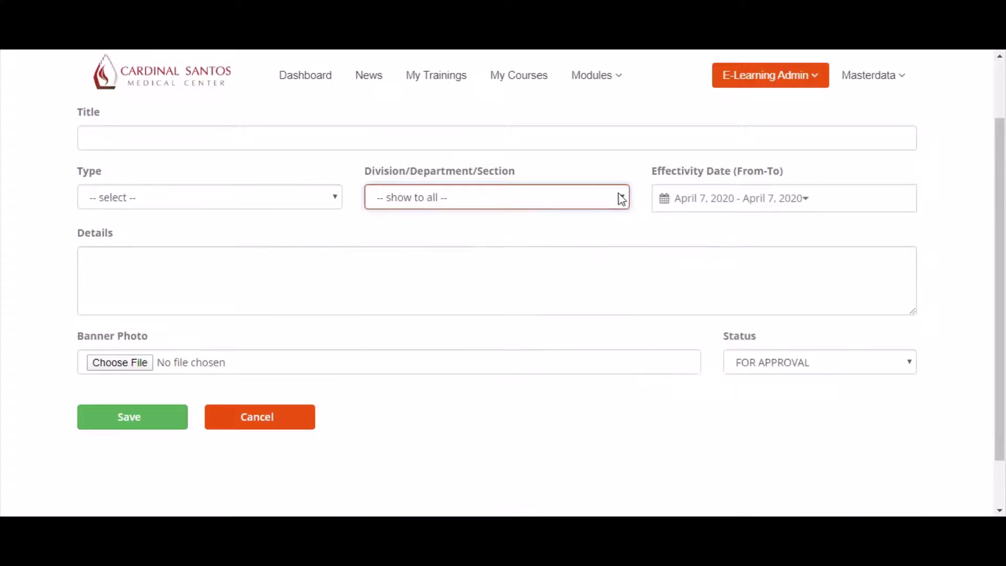
left_click(621, 198)
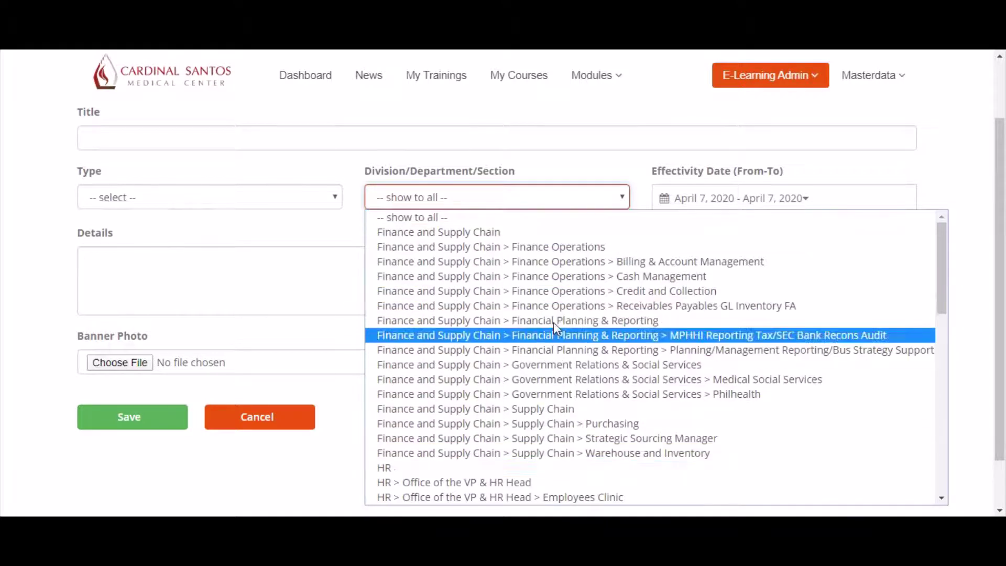
left_click(594, 197)
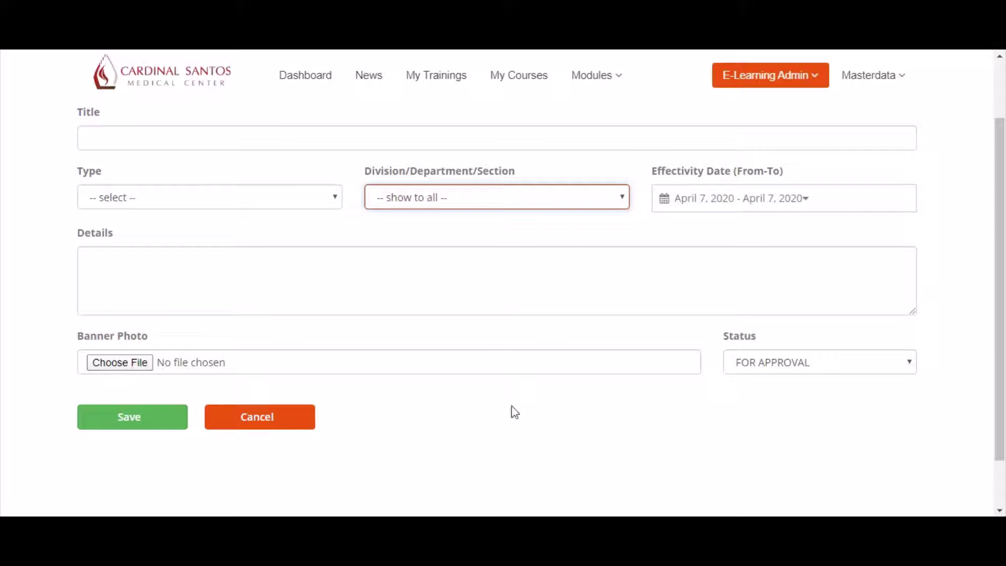
left_click(834, 370)
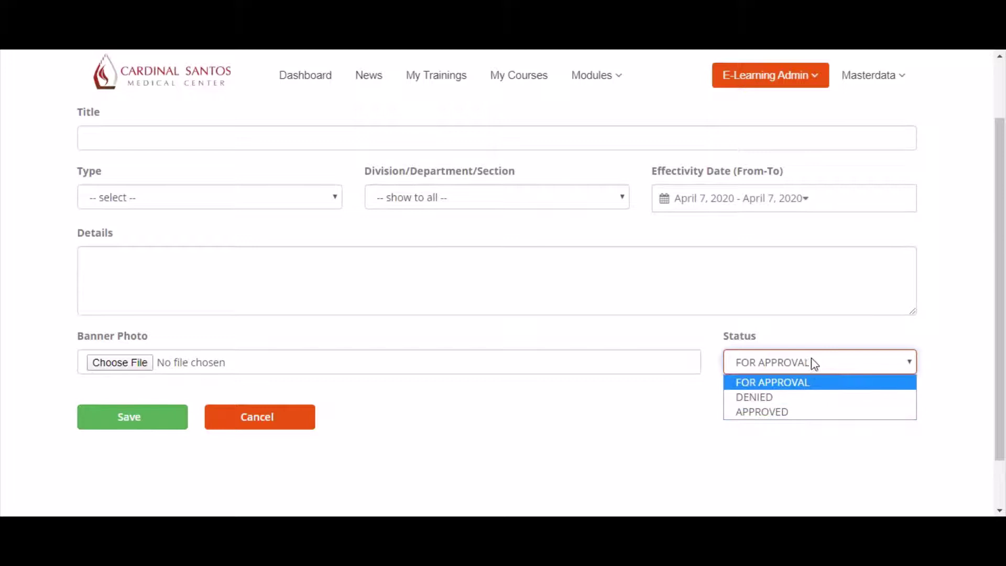
left_click(813, 363)
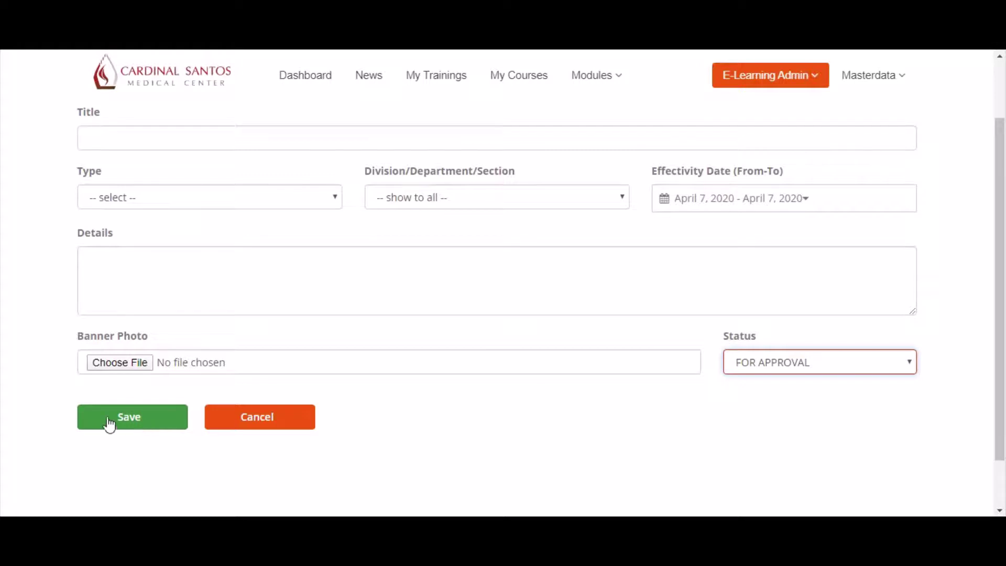
- Cancel the Add New Announcement form and return to the list
left_click(283, 428)
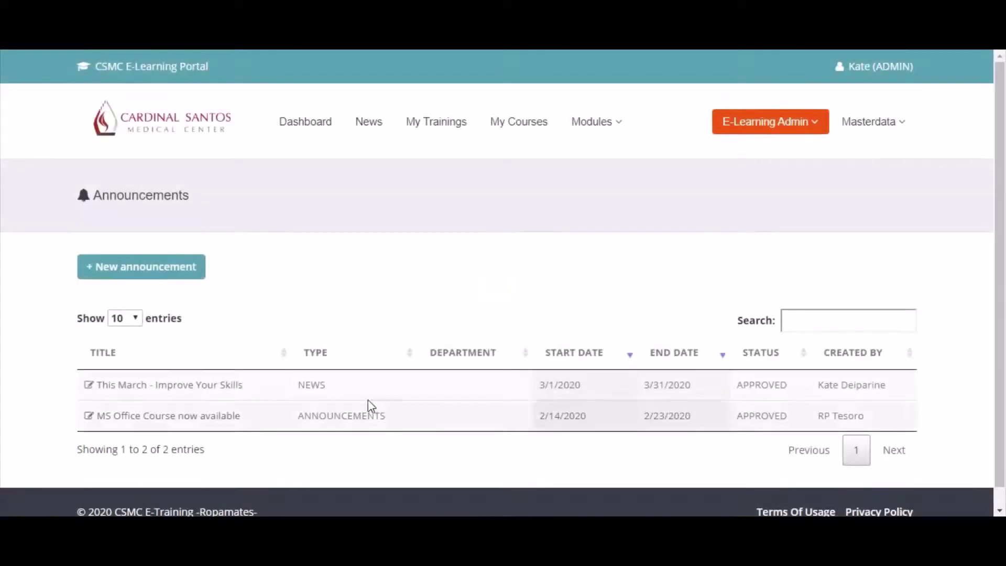
scroll(1001, 326, "down", 1)
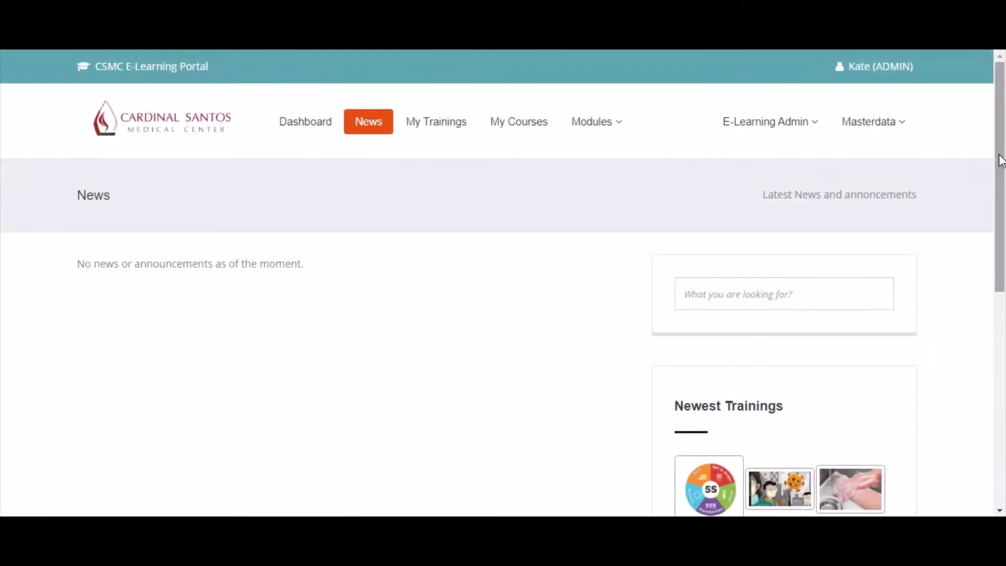
- View the News page, which reports no news or announcements
left_click(999, 161)
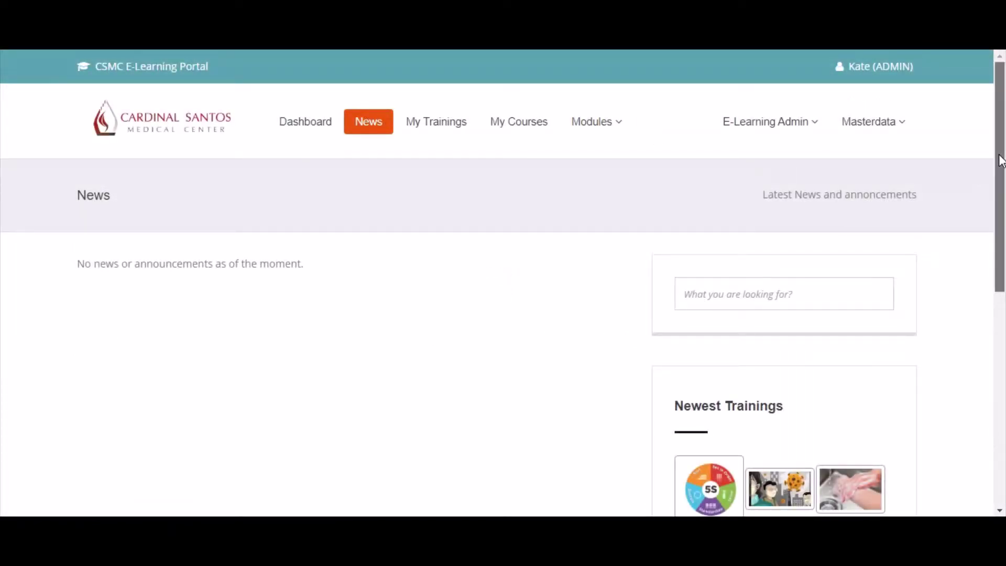
mouse_move(999, 161)
left_mouse_down()
mouse_move(995, 285)
mouse_move(1003, 146)
left_mouse_up()
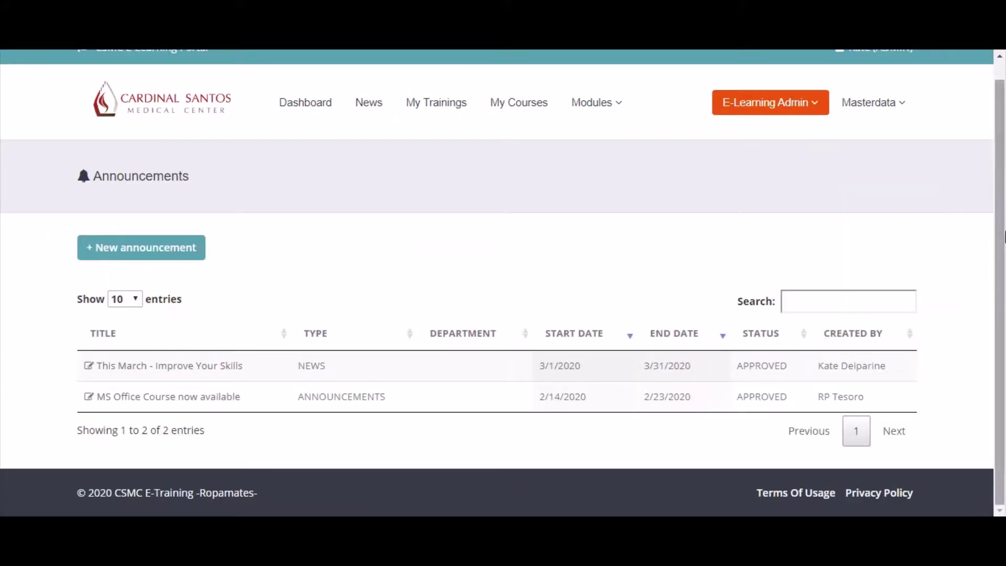
- Open the 'This March - Improve Your Skills' announcement in the Update form
left_click_drag(1002, 234, 1002, 209)
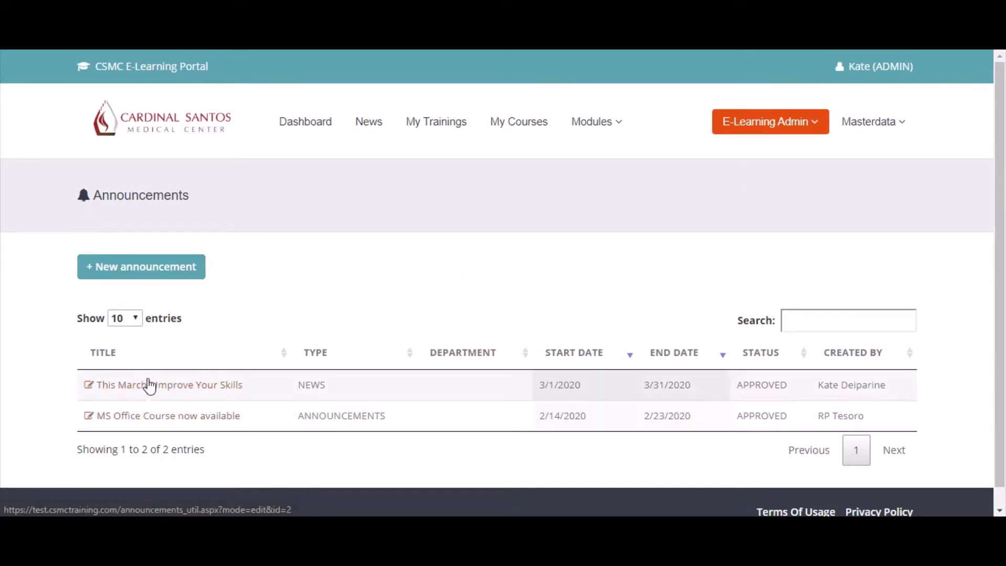
left_click(156, 389)
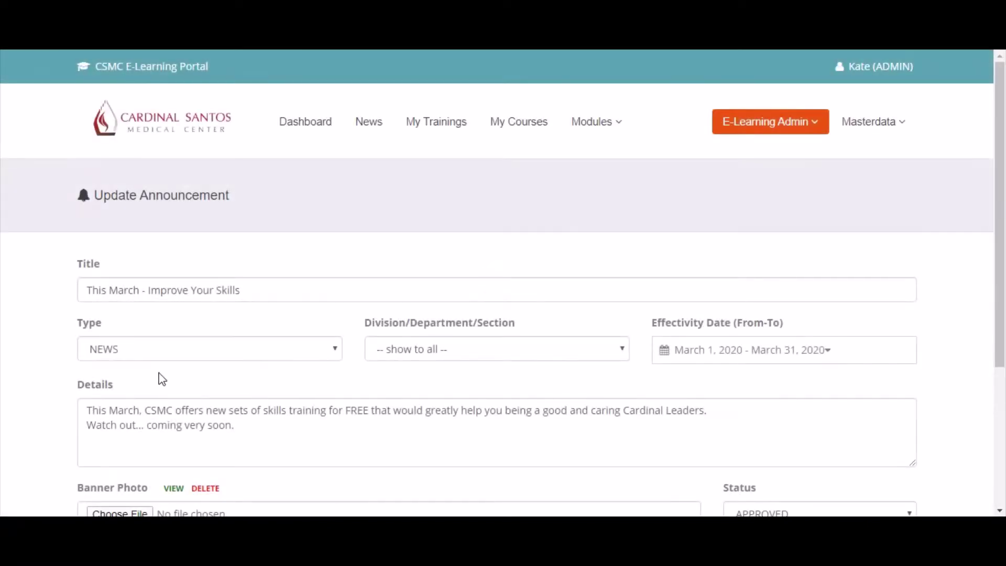
left_click_drag(1002, 173, 1004, 223)
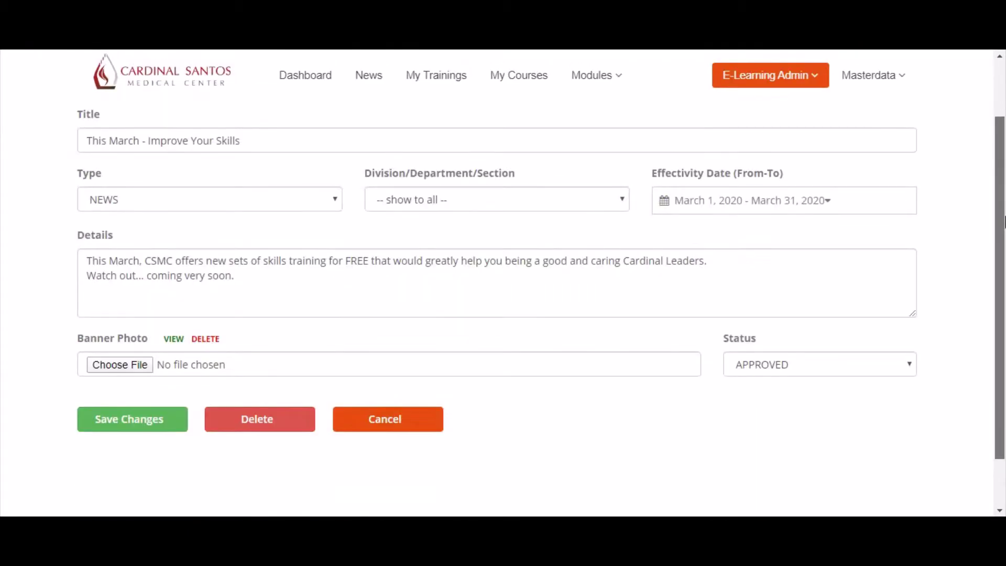